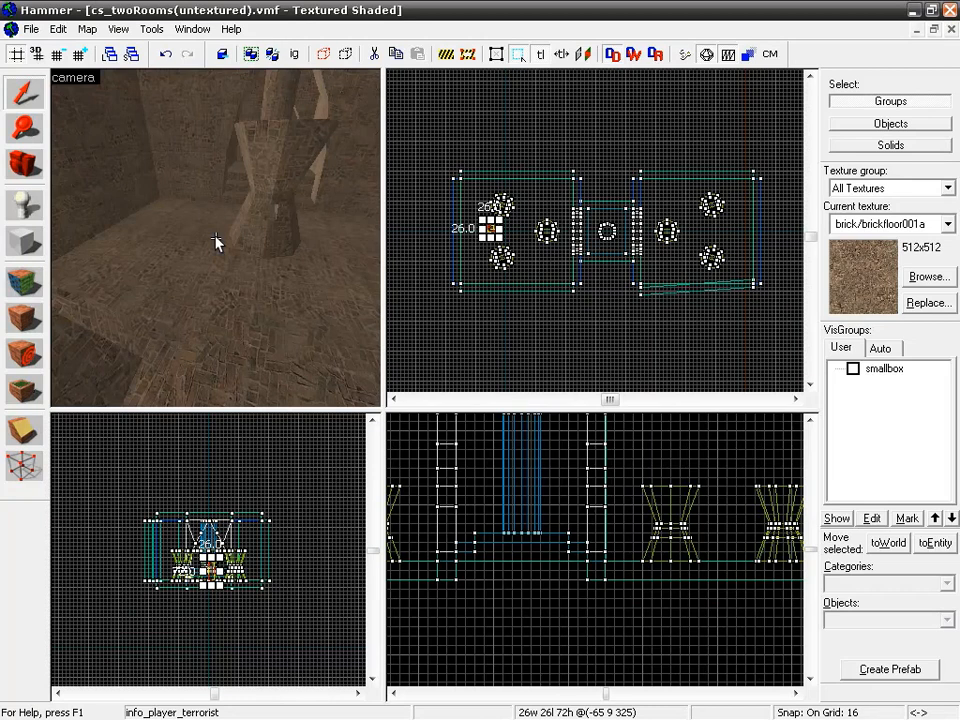
Examine the first room's upper walls, pillars and terrorist player start in the 3D view.
key(Left)
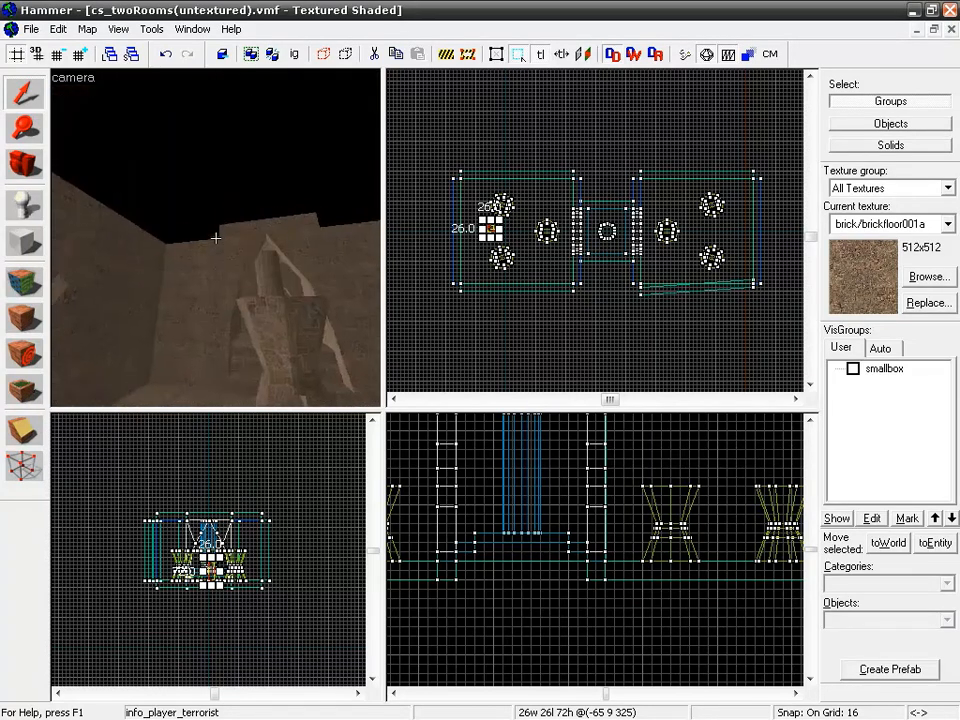
key(Left)
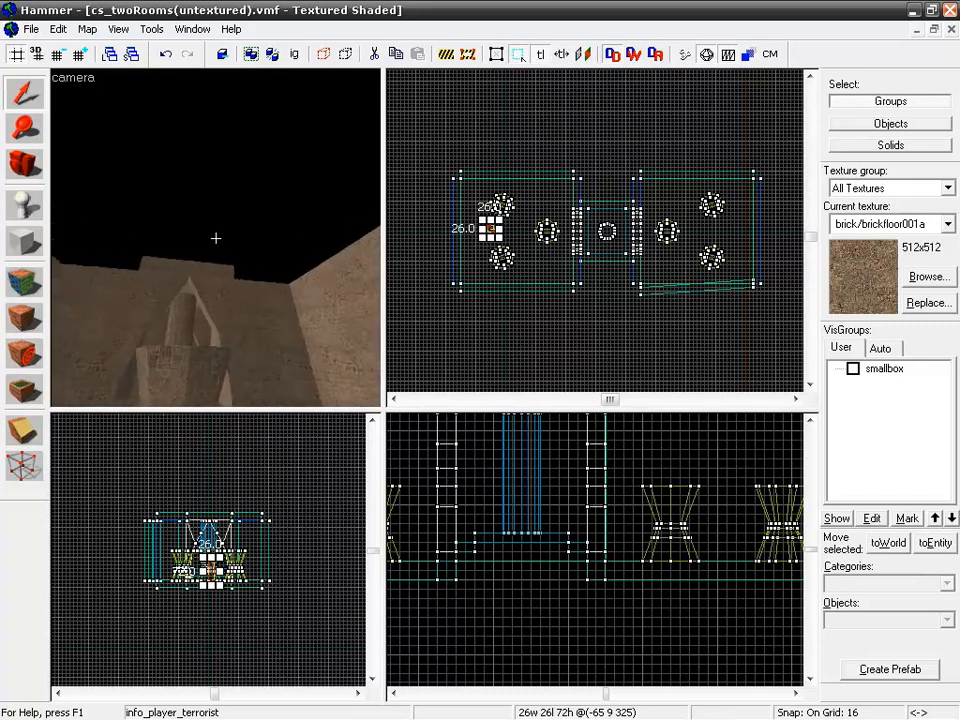
key(Right)
key(Right)
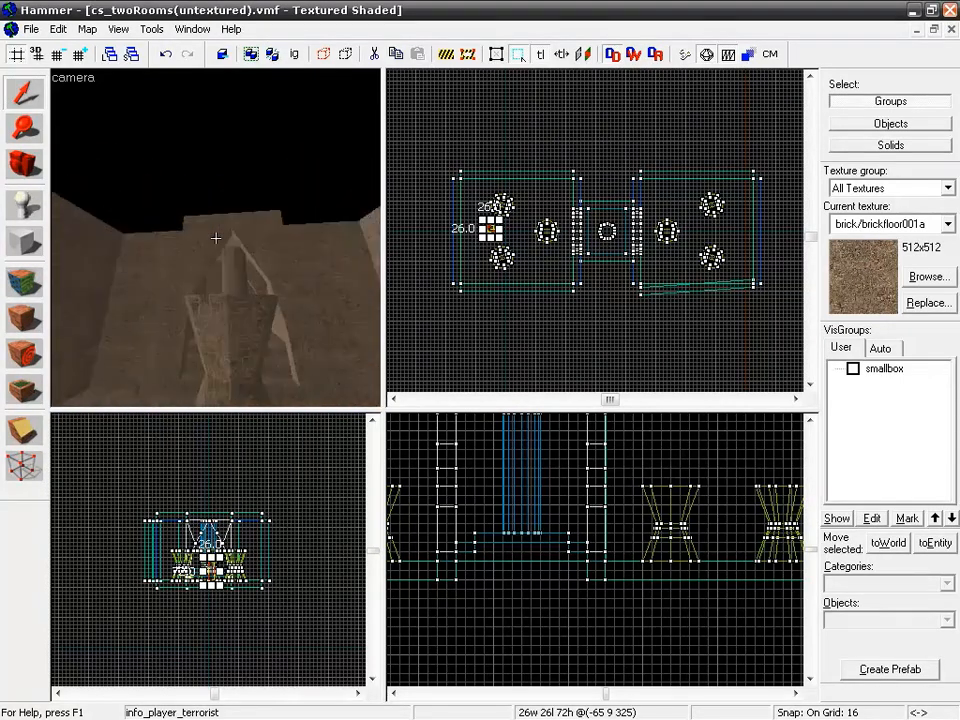
key(w)
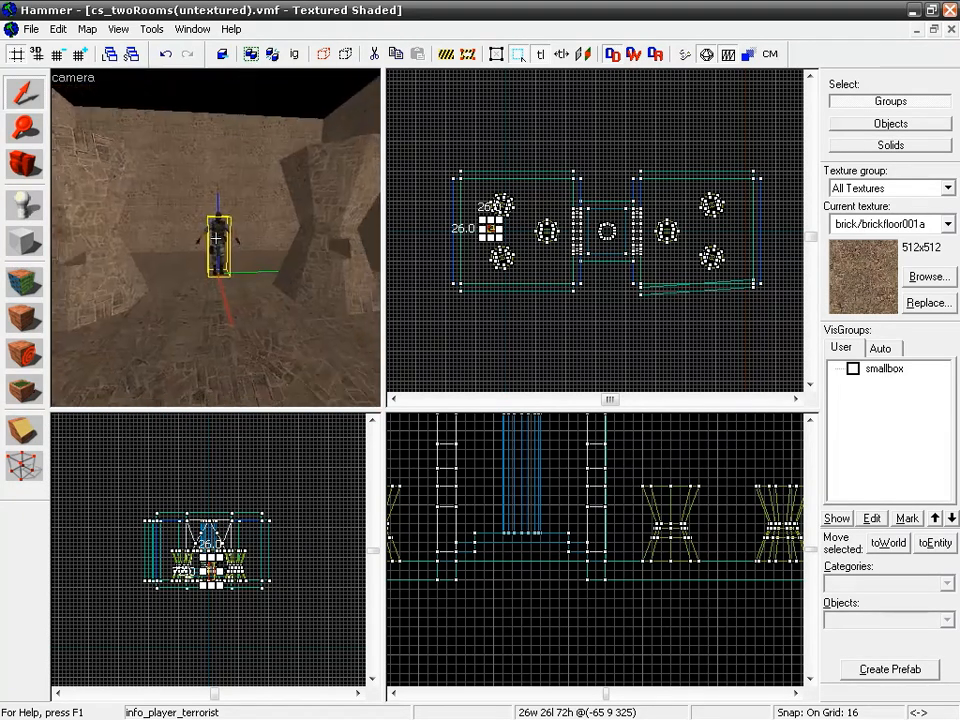
key(w)
key(a)
key(z)
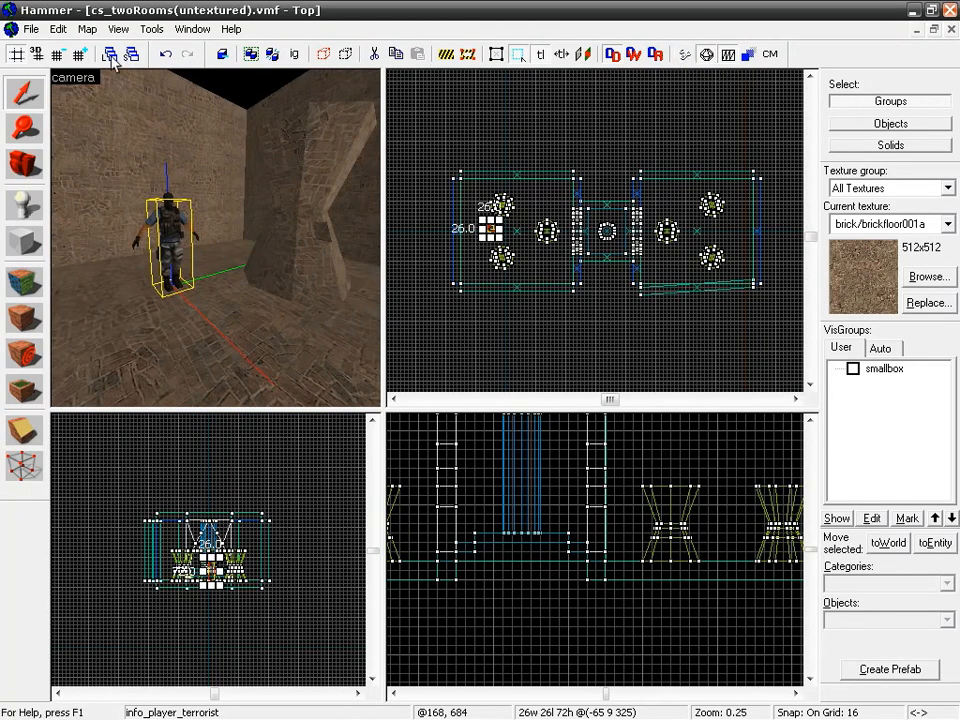
Compile the map with normal BSP, VIS and RAD, without running the game after compiling.
click(33, 30)
click(79, 196)
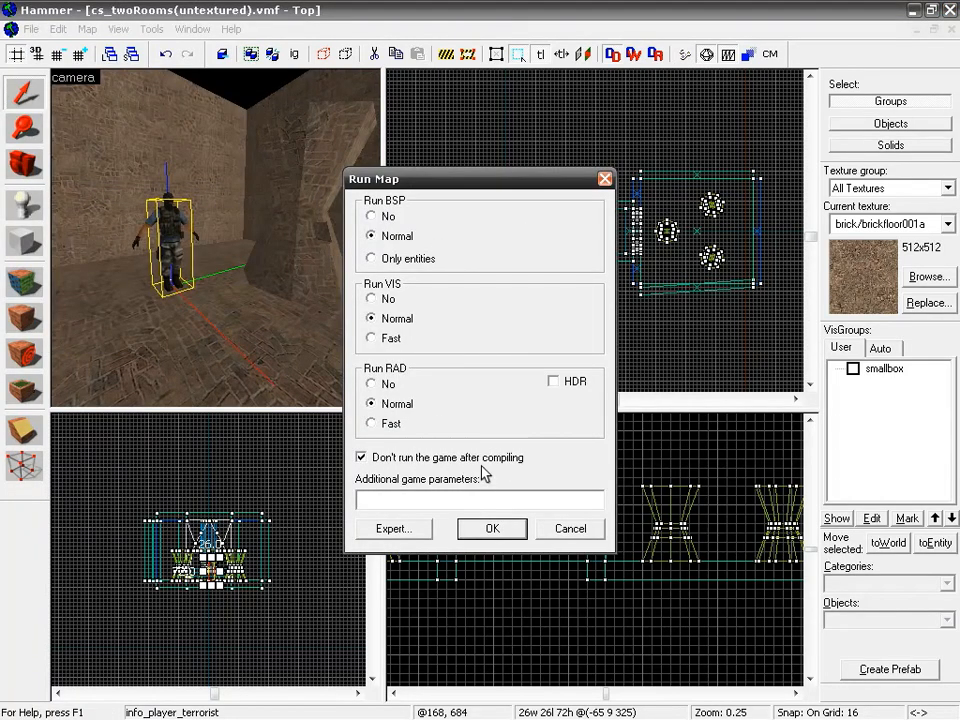
click(482, 521)
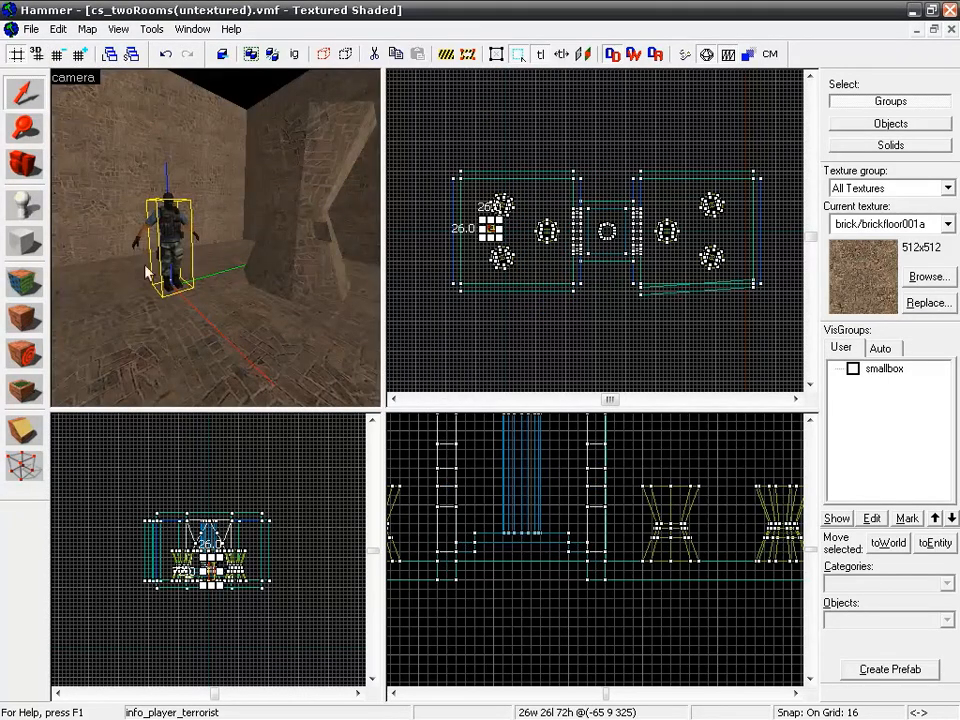
Load the map's default pointfile to display the leak line.
key(z)
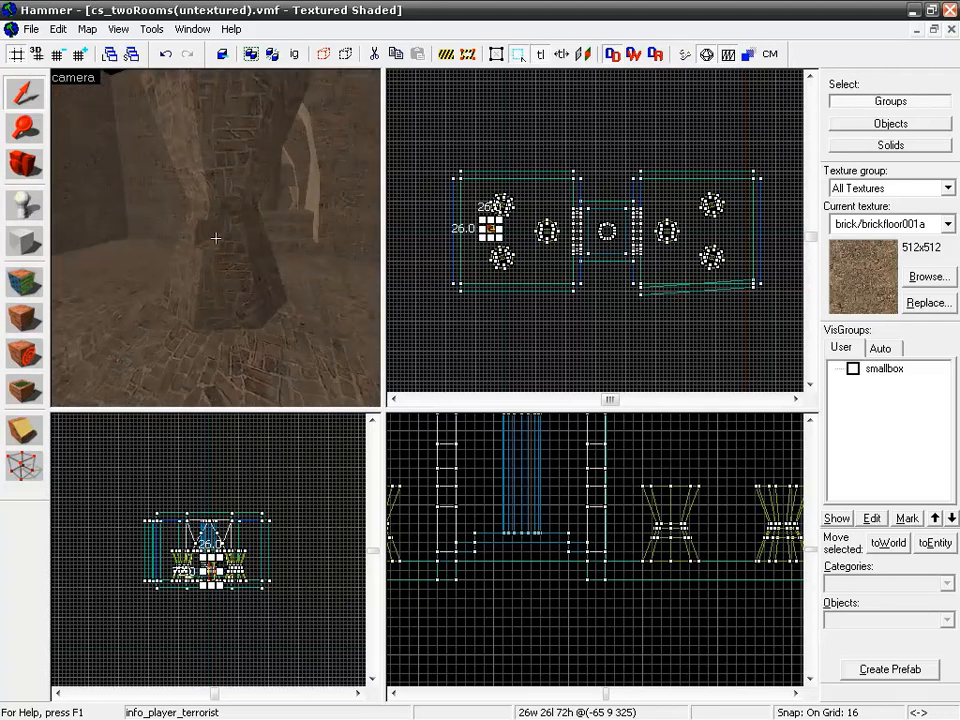
key(z)
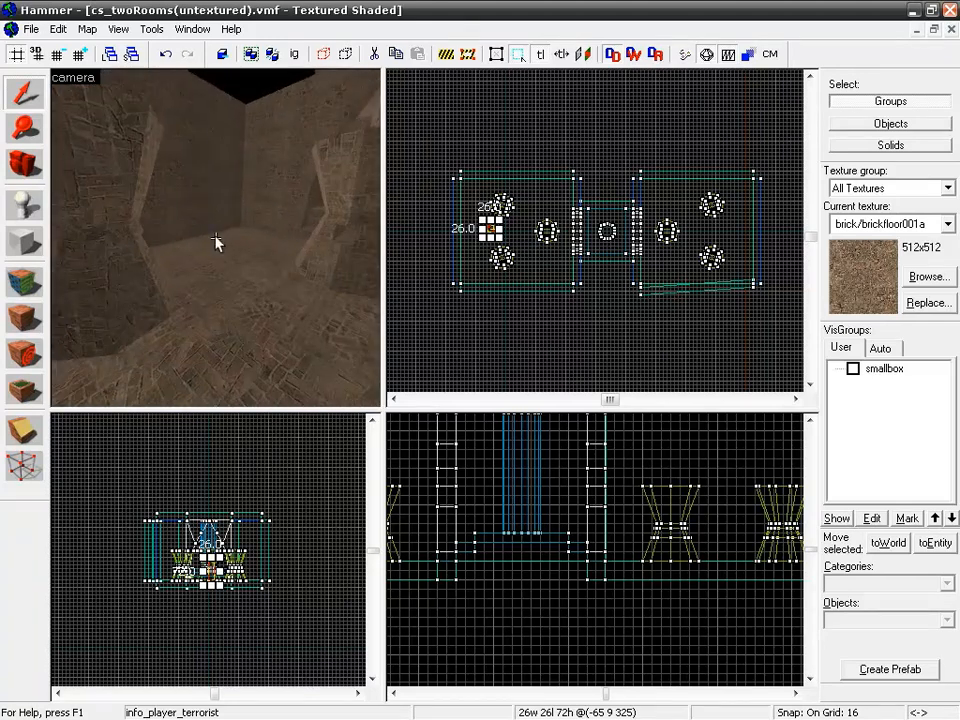
click(58, 29)
mouse_move(87, 29)
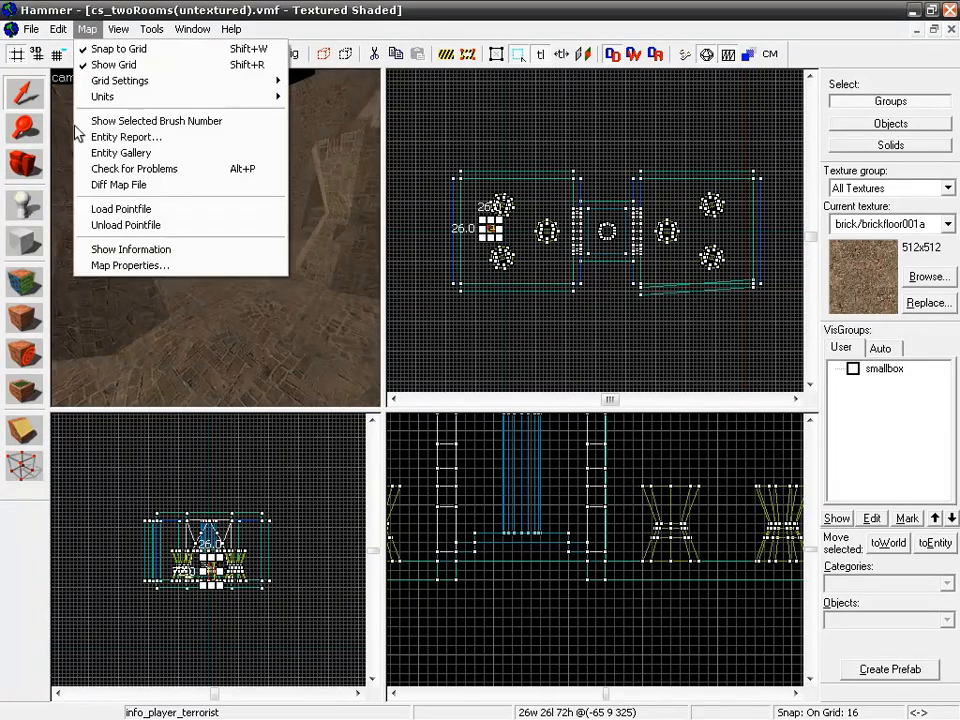
click(128, 212)
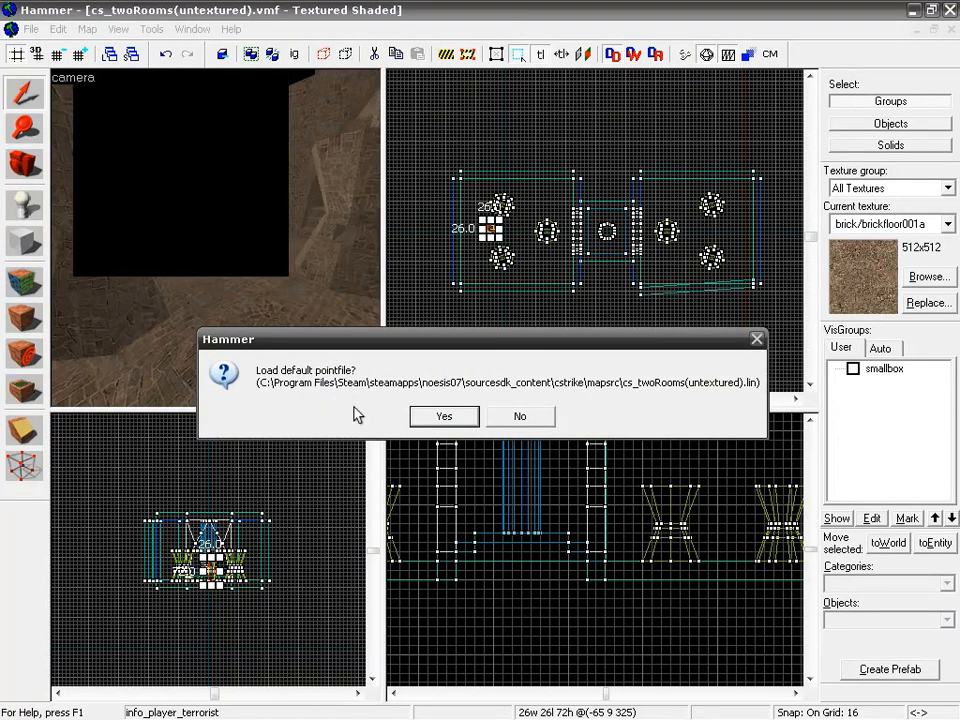
click(416, 418)
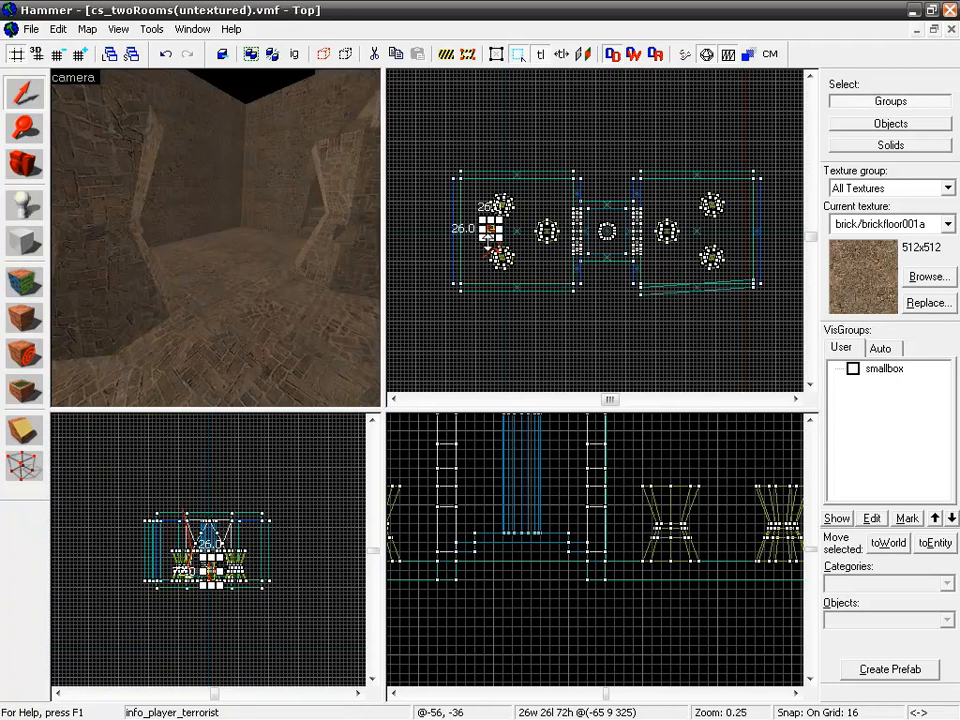
Trace the red leak line from the terrorist player start out of the first room in the 2D and 3D views.
scroll(601, 584, down, 2)
scroll(601, 584, down, 2)
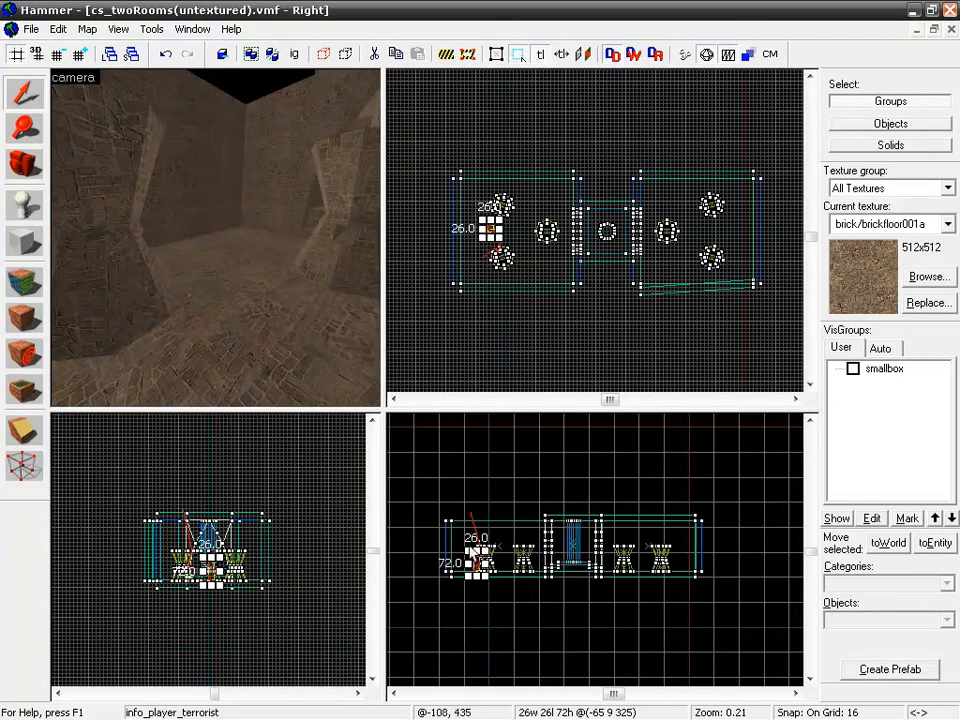
key(z)
key(w)
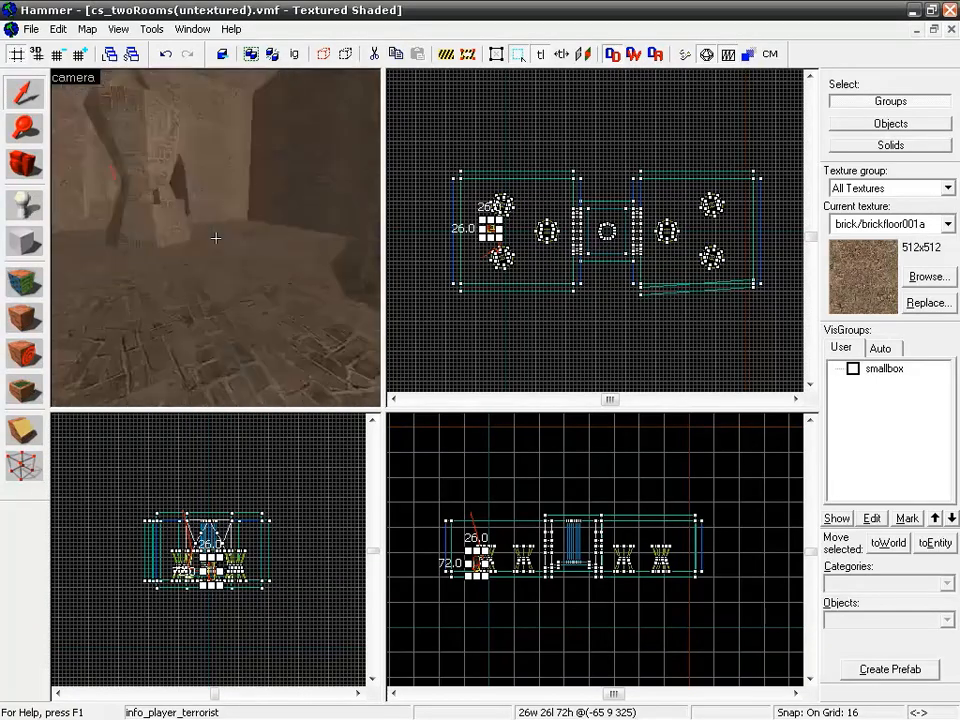
key(w)
key(w)
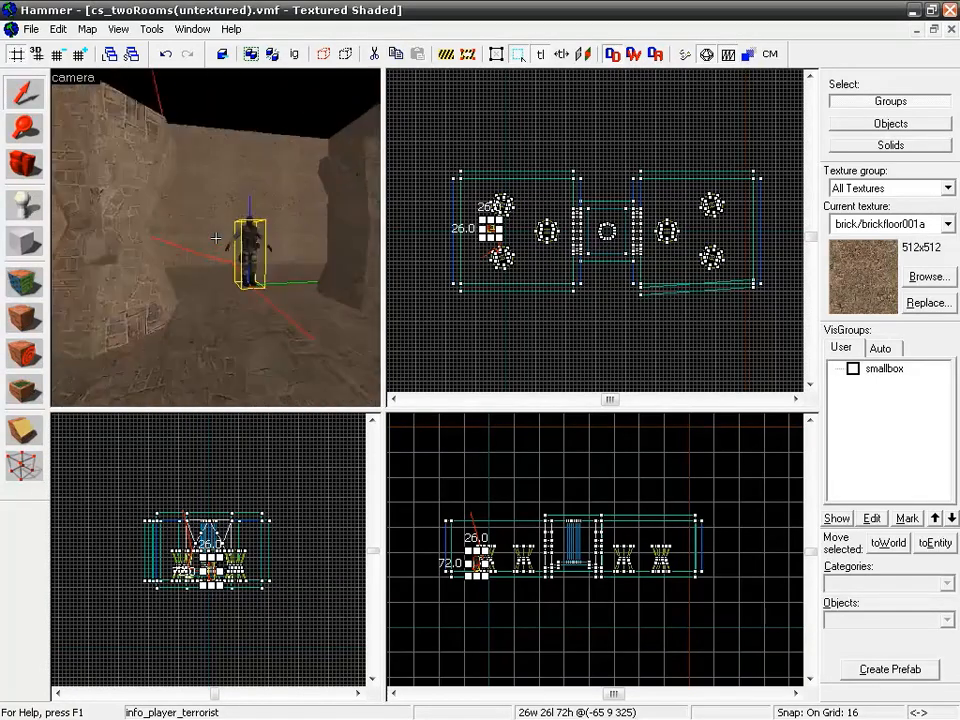
key(s)
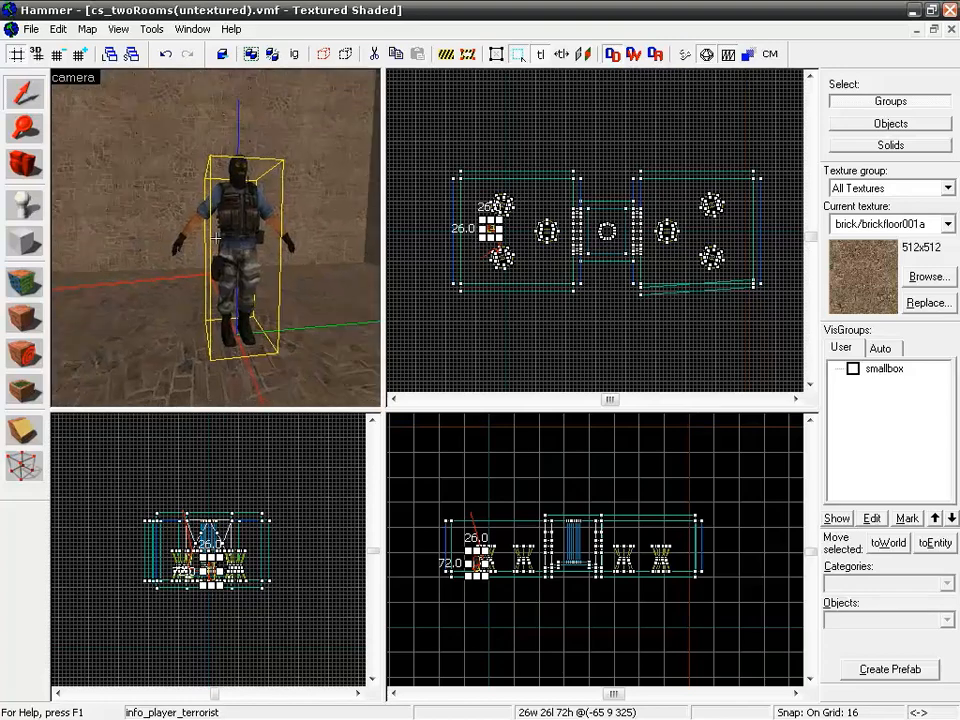
key(w)
key(s)
key(w)
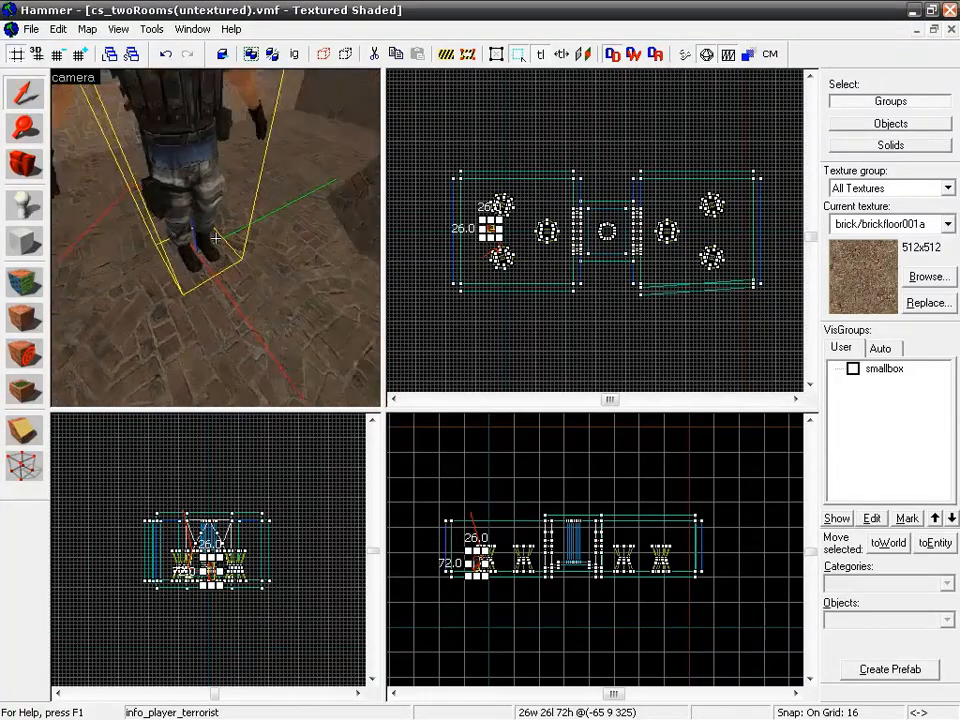
key(w)
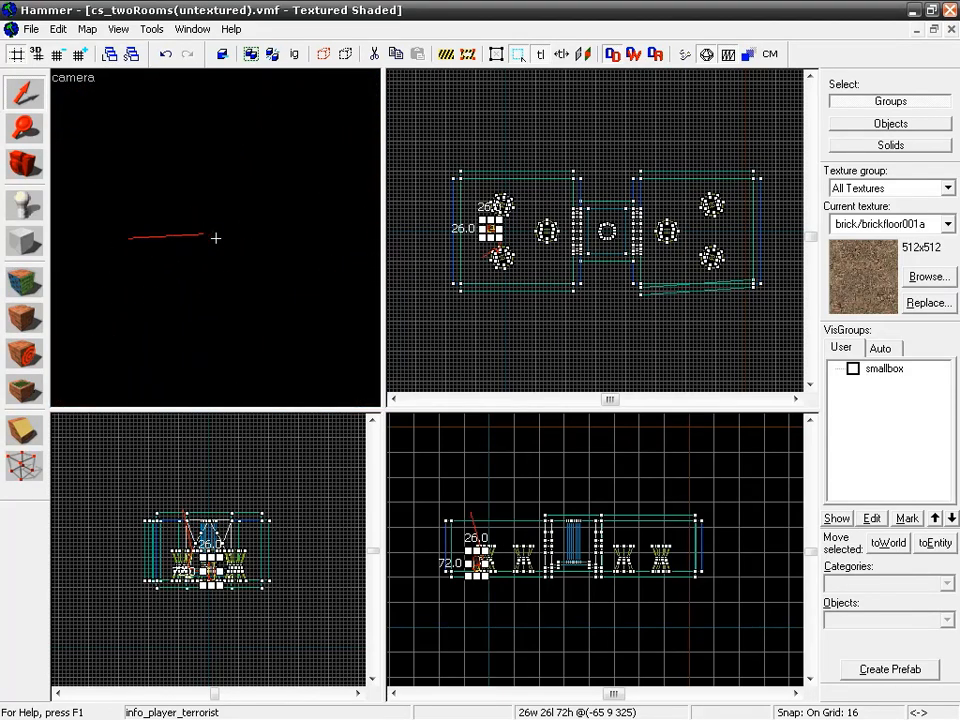
key(w)
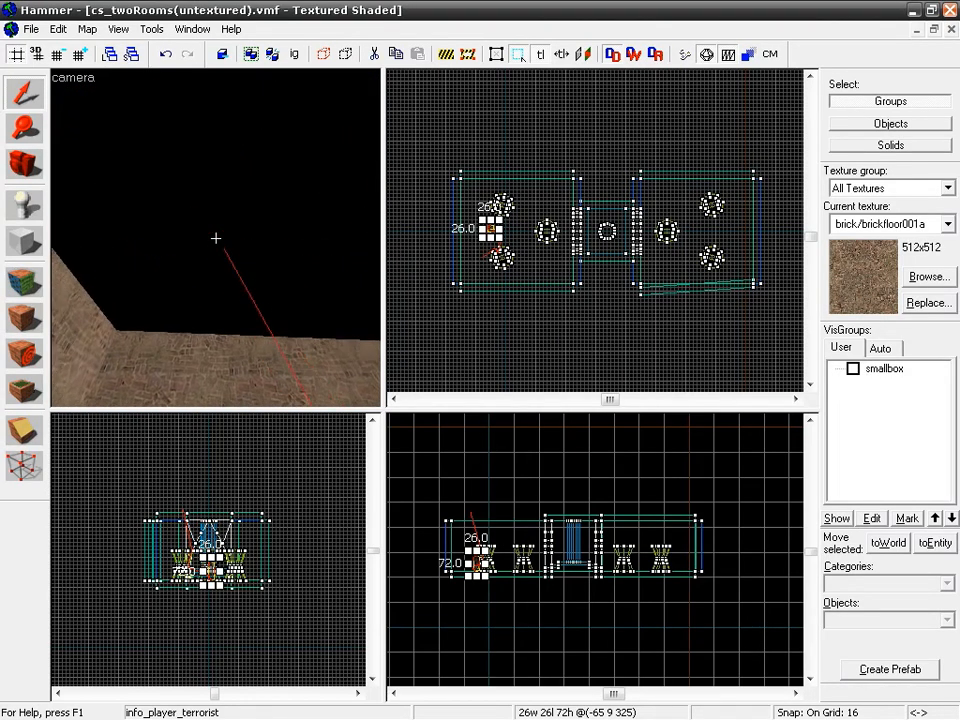
key(w)
key(w)
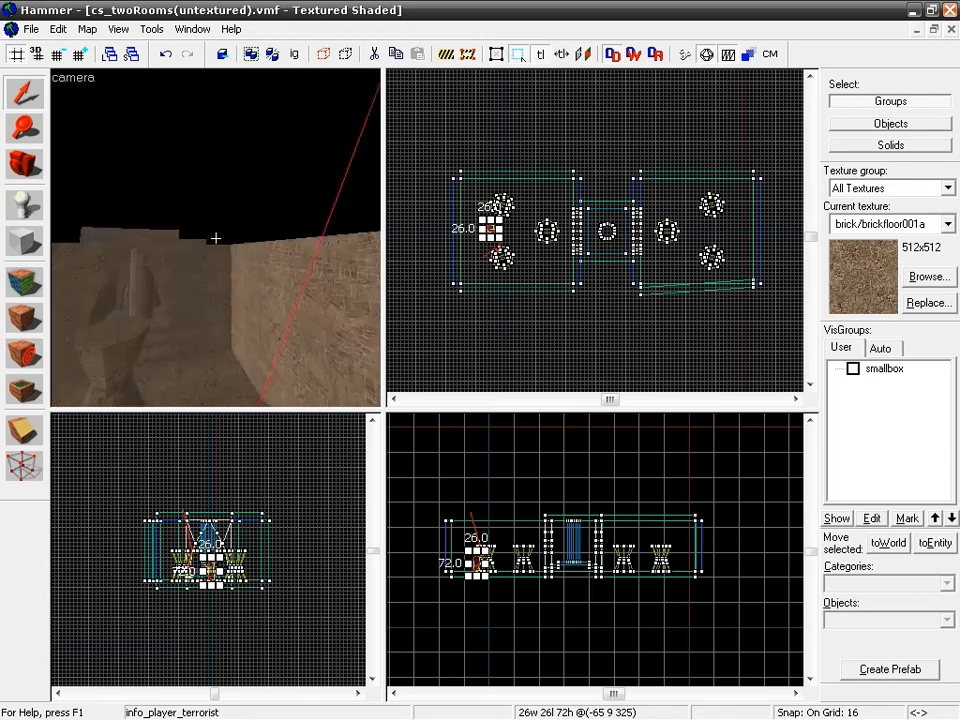
key(w)
key(z)
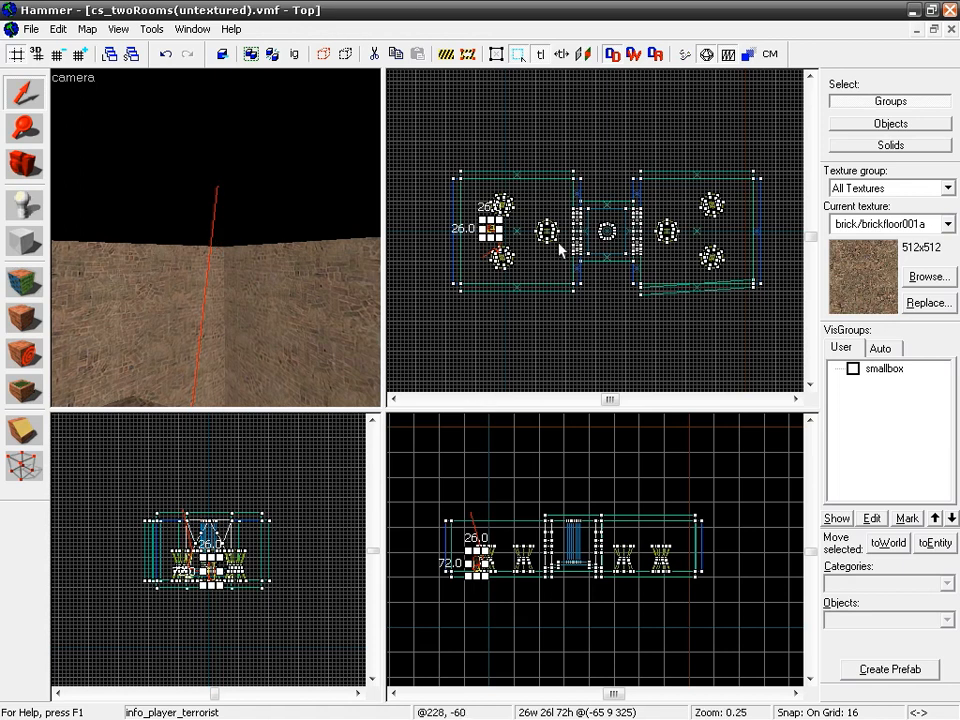
Clone the first room's 480 by 448 by 32 floor slab straight up onto the walls as its ceiling.
scroll(492, 580, up, 3)
click(495, 573)
drag(483, 572, 472, 465)
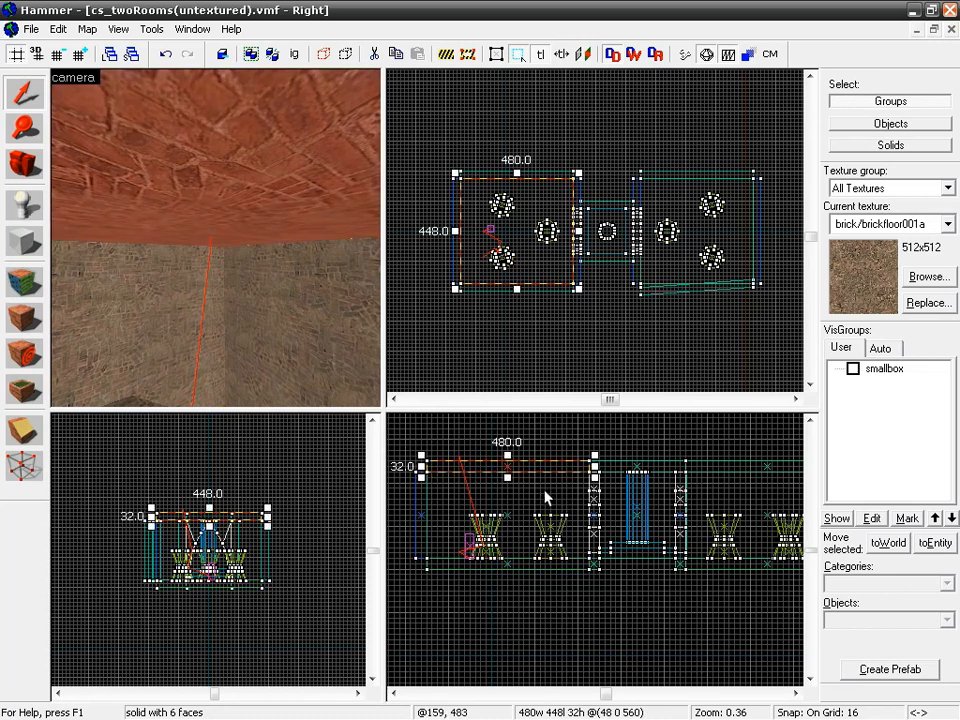
Save the map and compile it again with the ceiling in place.
click(31, 29)
click(50, 96)
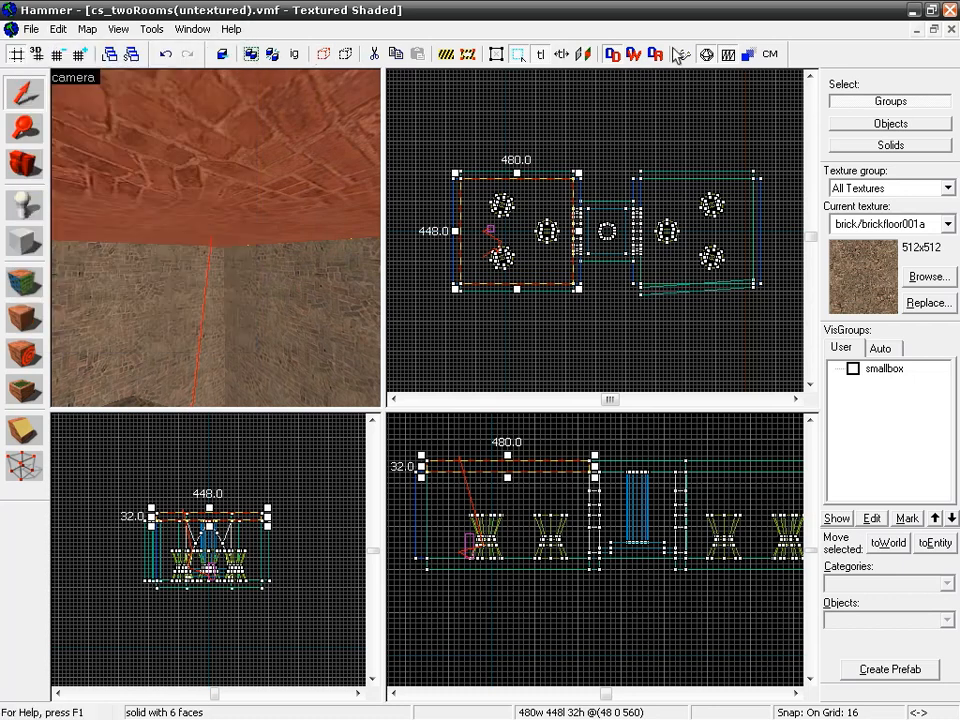
click(707, 54)
click(493, 529)
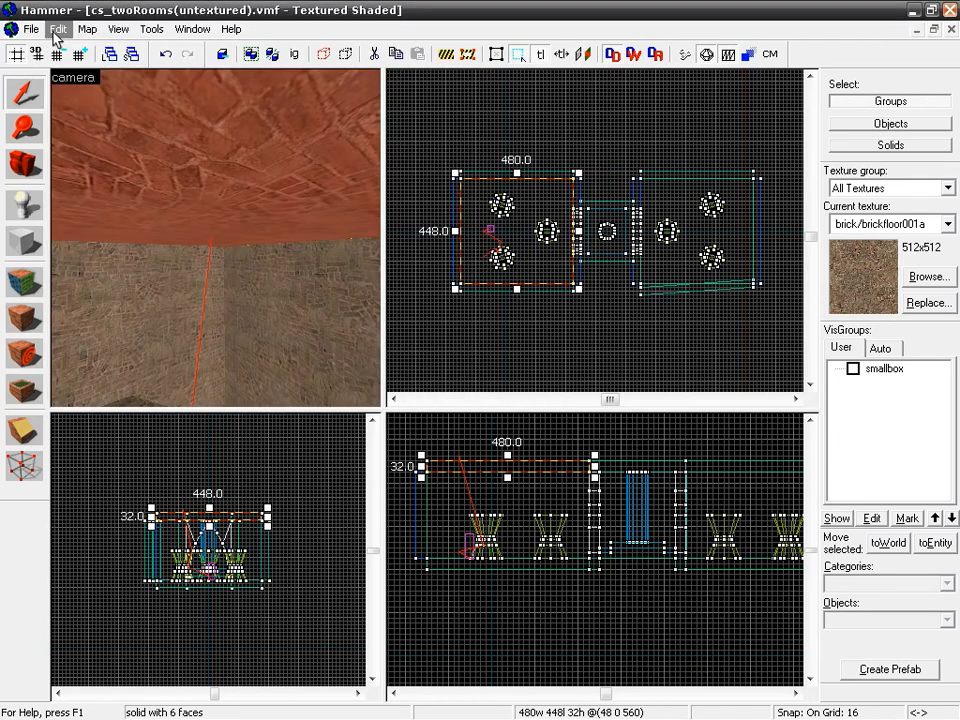
Reload the default pointfile and follow the new leak line through the rooms to the second room's skewed wall.
click(86, 29)
click(86, 156)
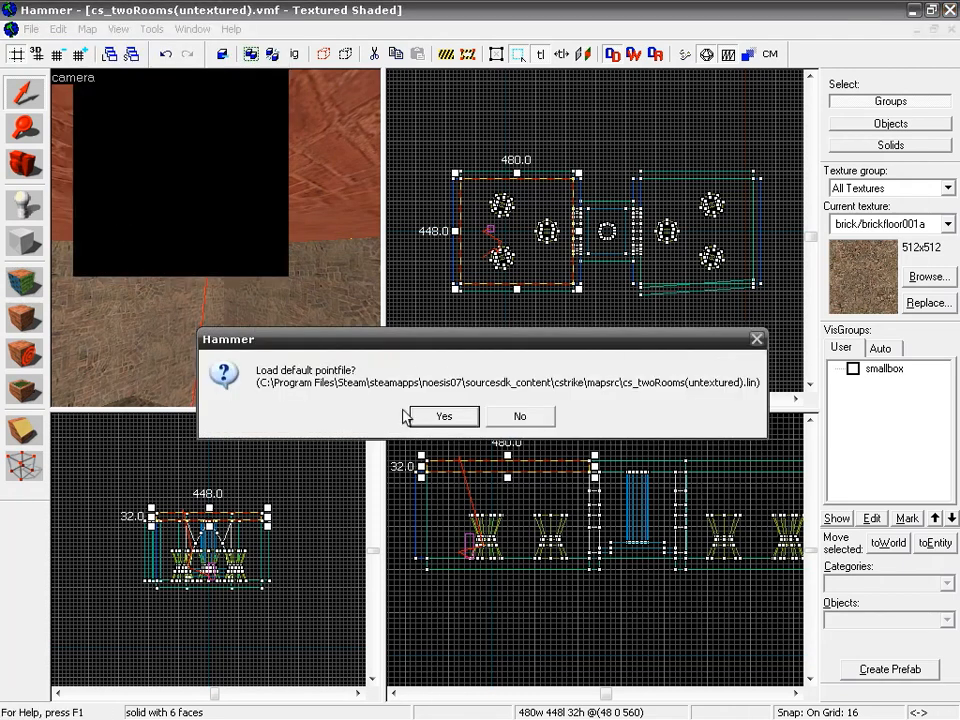
click(444, 418)
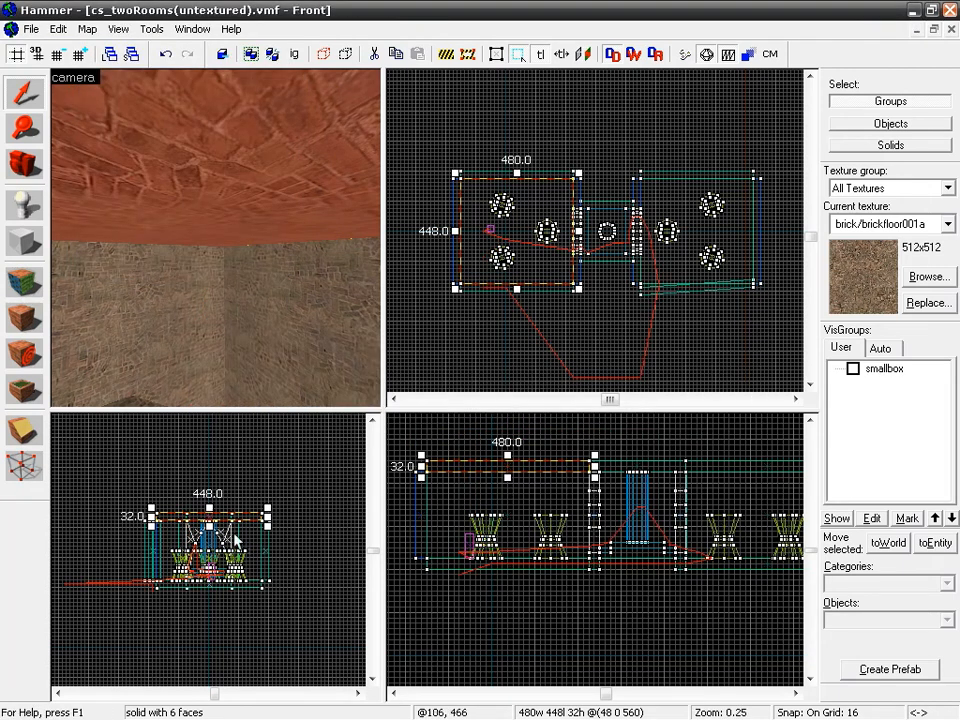
key(z)
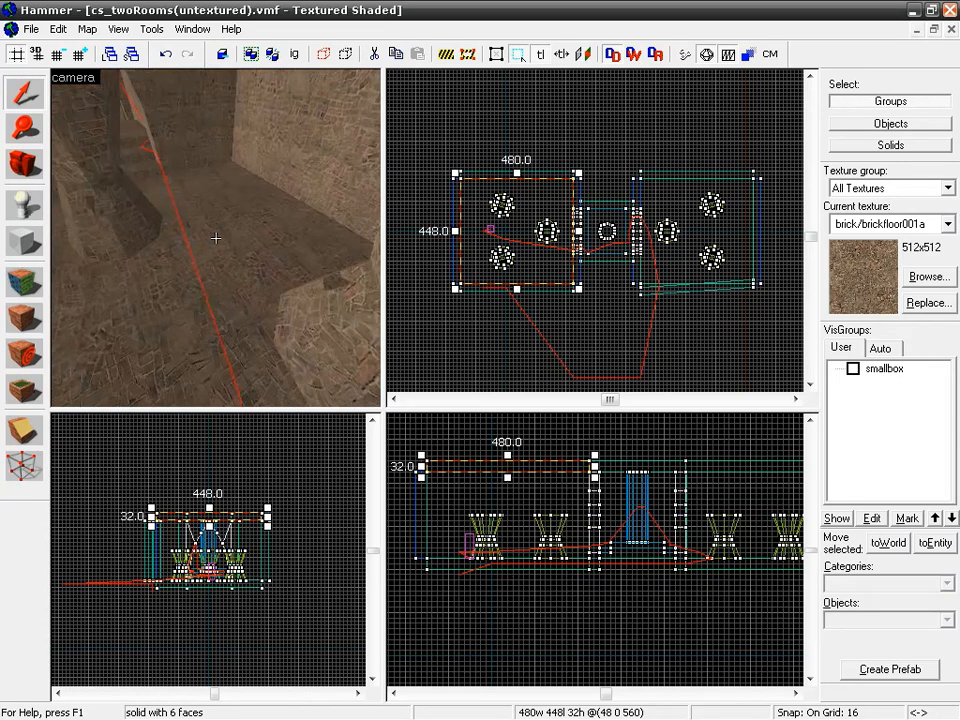
key(w)
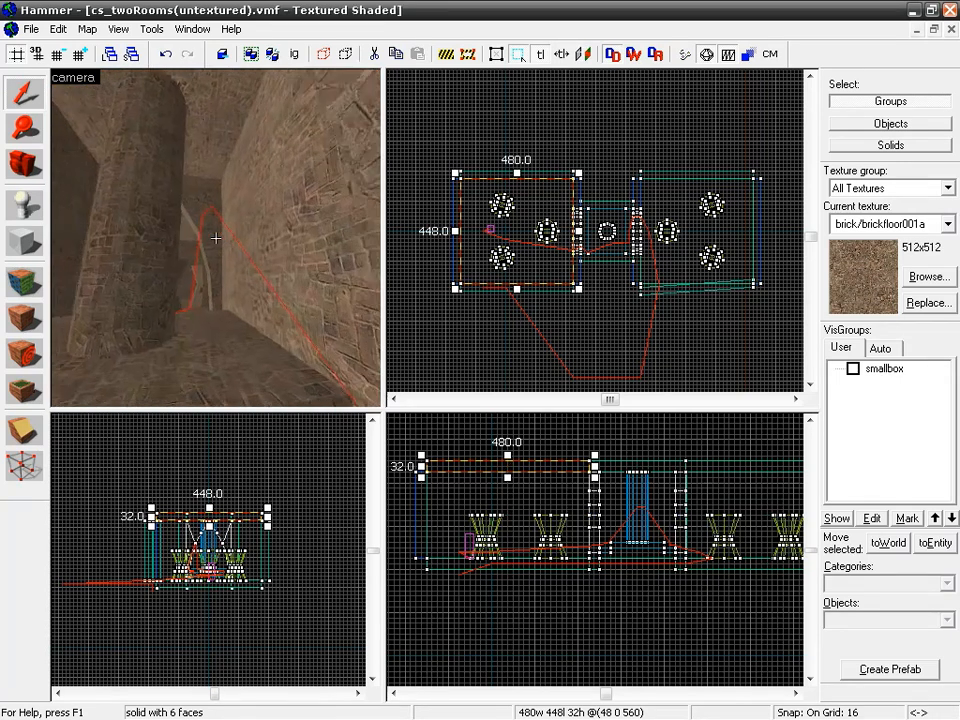
key(w)
key(w)
key(s)
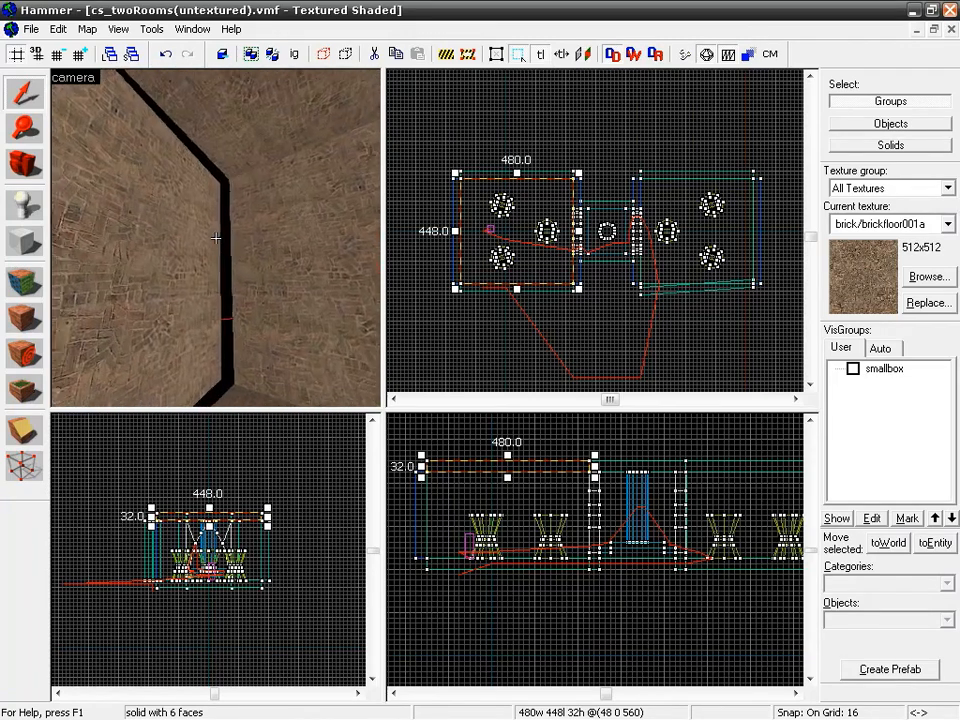
key(z)
Rotate the second room's skewed side wall until it is straight on the grid with a 480 by 32 footprint, closing the corner gap.
click(62, 252)
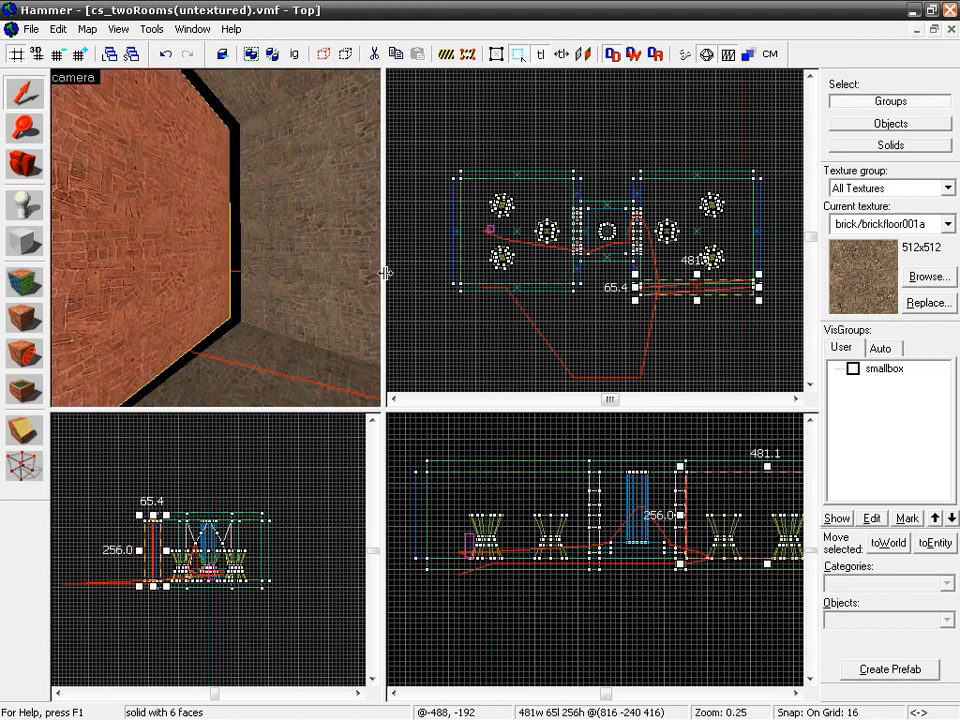
click(742, 290)
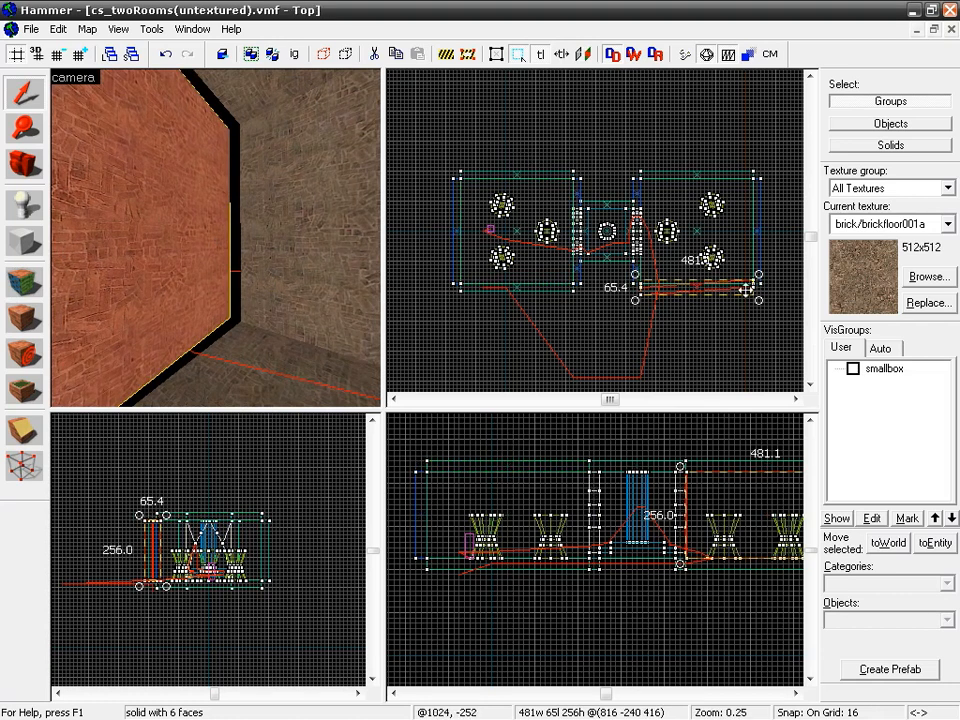
drag(761, 303, 757, 324)
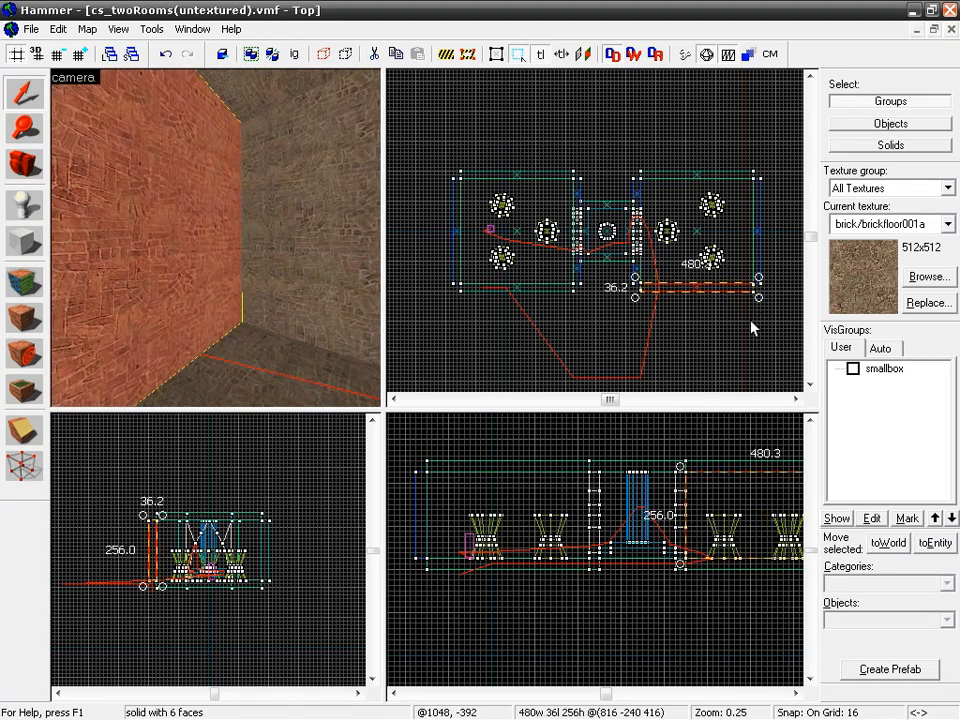
scroll(690, 270, up, 4)
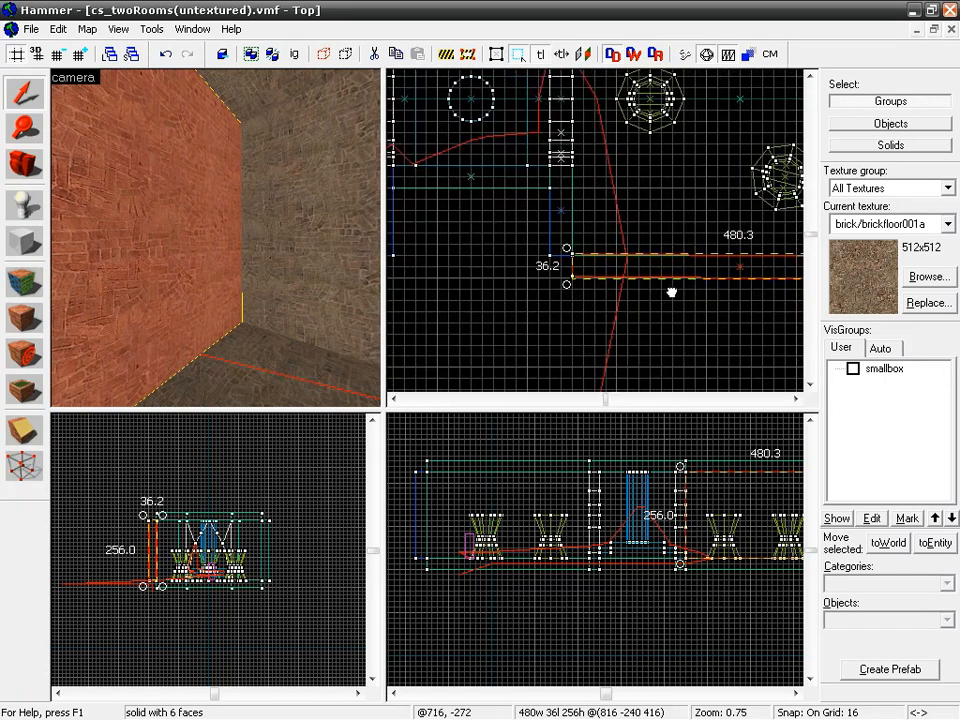
scroll(512, 291, up, 7)
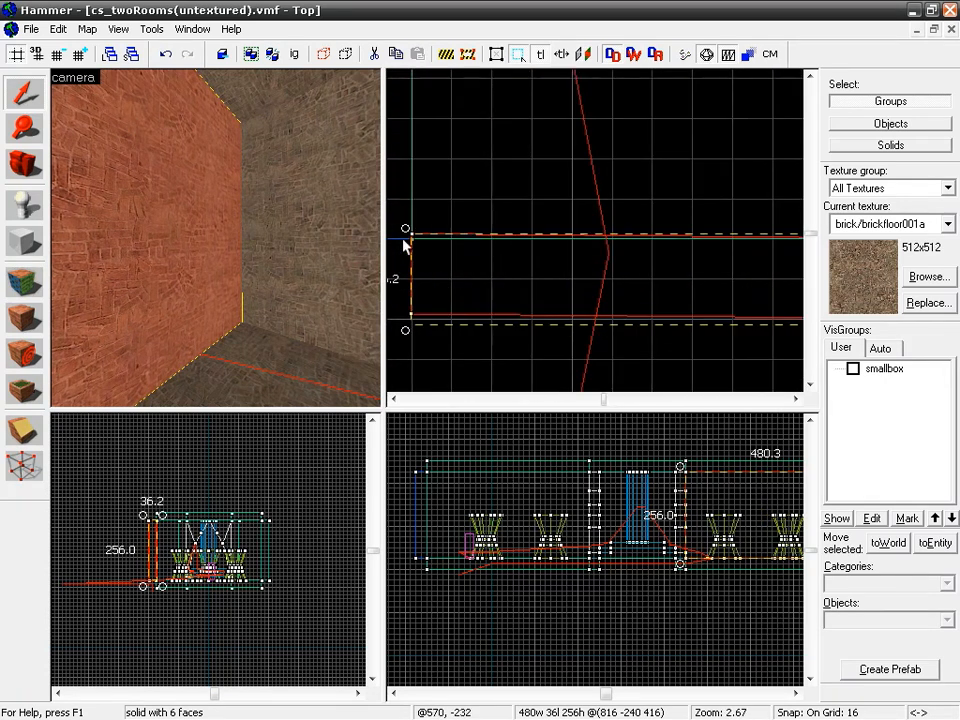
drag(407, 334, 456, 326)
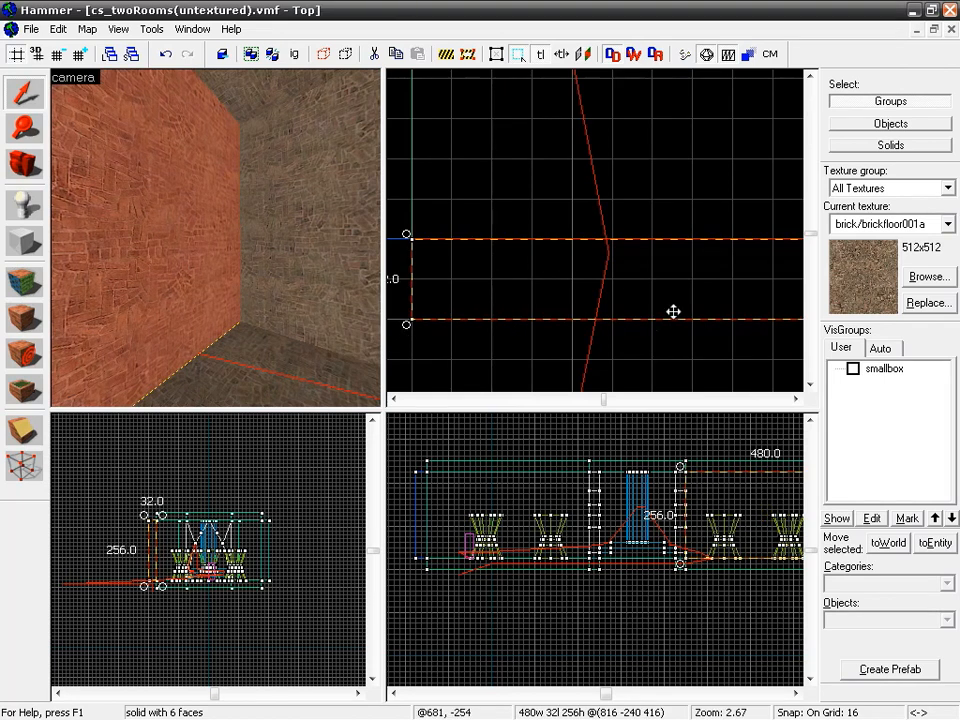
Delete the second room's straightened side wall and replace it with a clone of the opposite 480 by 32 by 256 wall.
scroll(624, 178, down, 1)
scroll(618, 200, down, 8)
middle_drag(693, 201, 603, 334)
click(643, 376)
click(225, 279)
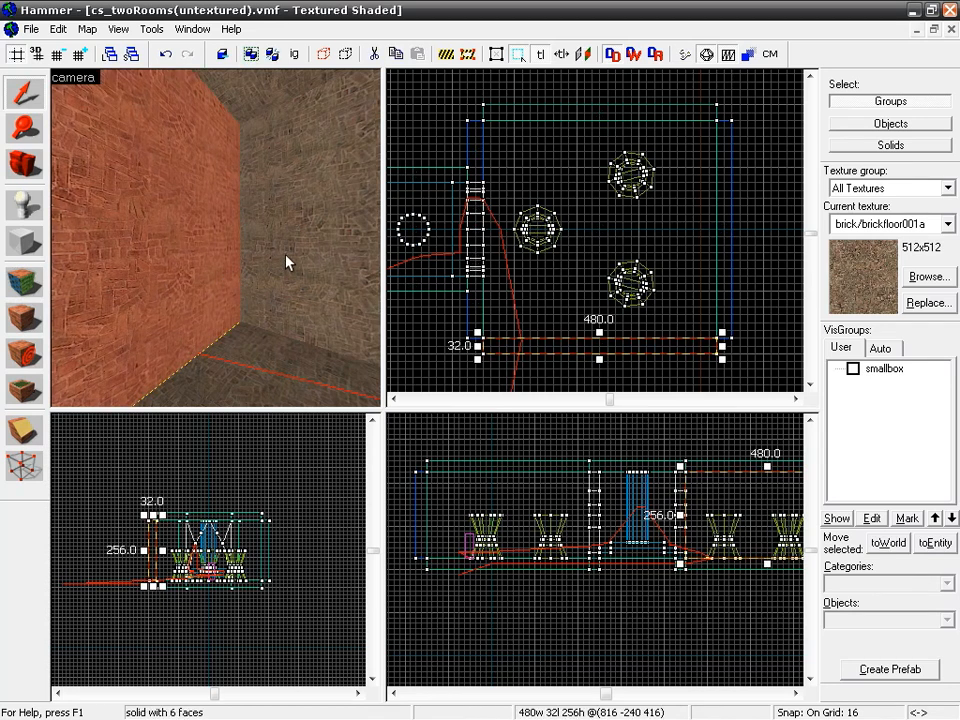
key(Delete)
drag(582, 106, 596, 339)
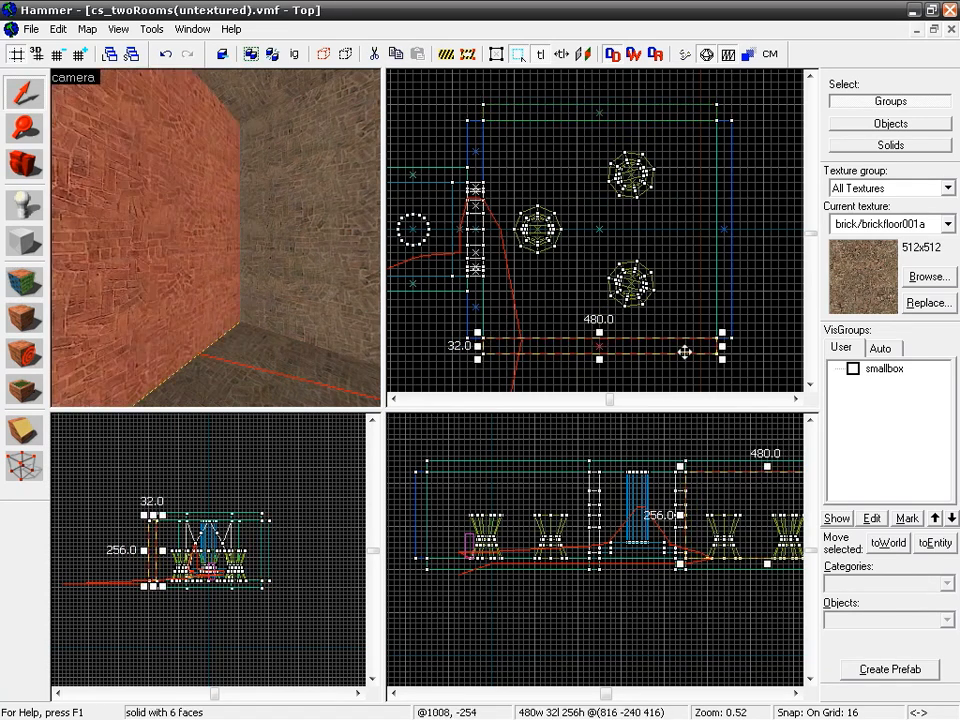
click(542, 375)
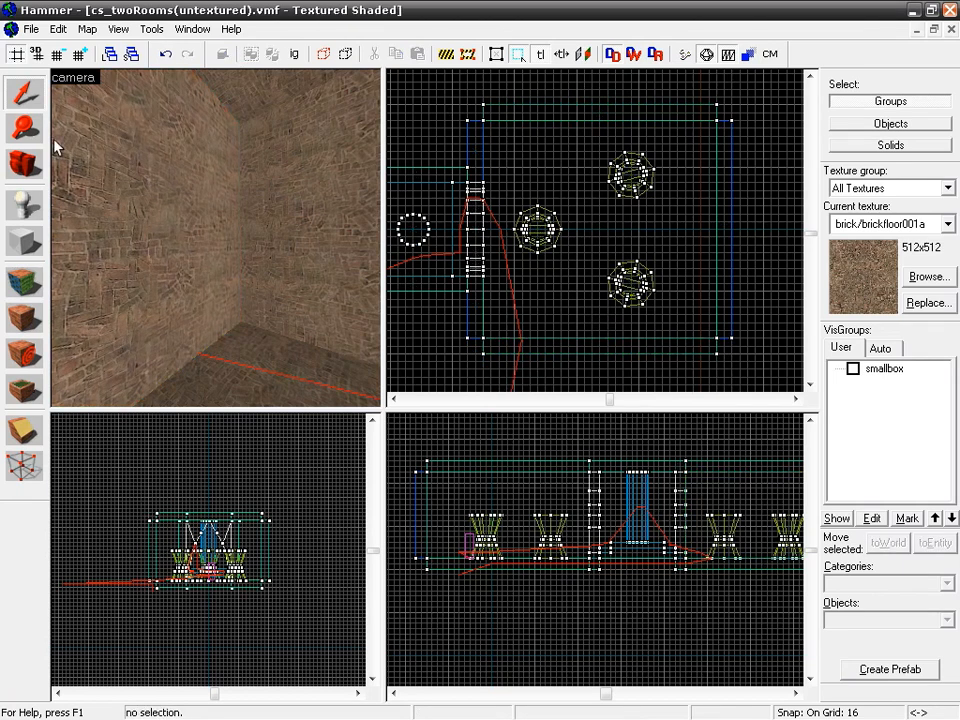
Save the map and compile it with BSP, VIS and RAD on Normal without running the game.
click(31, 29)
click(43, 95)
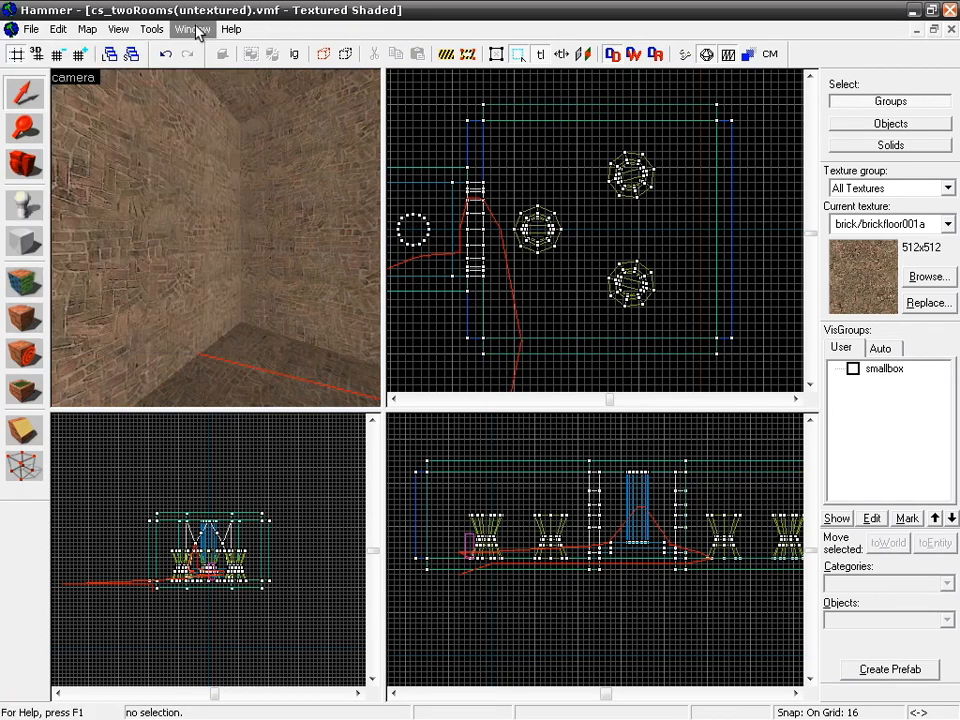
click(193, 29)
click(703, 55)
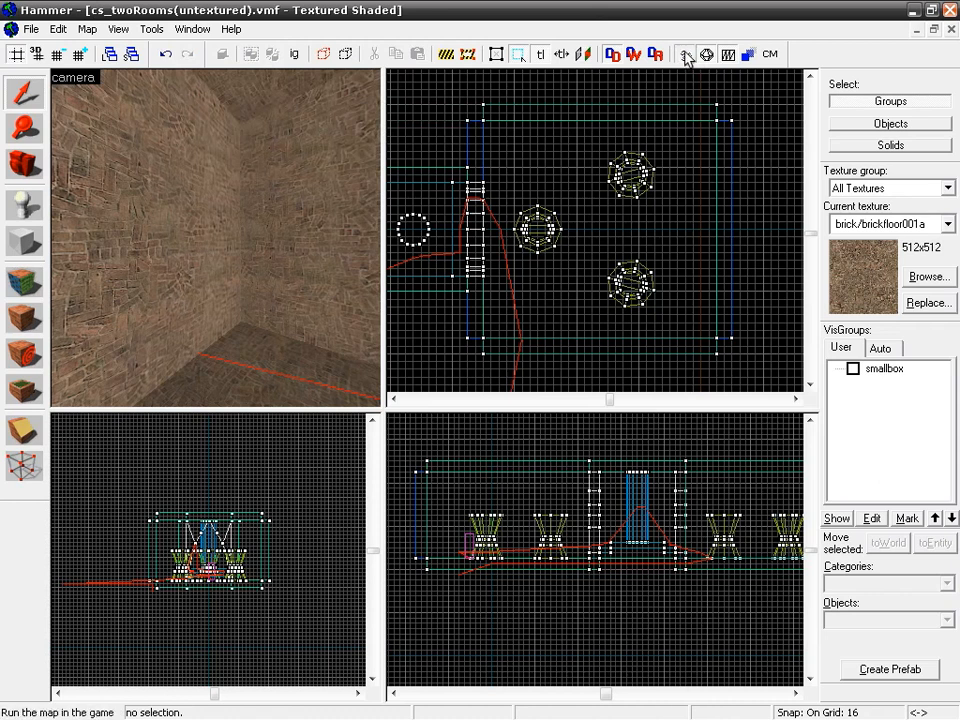
click(505, 530)
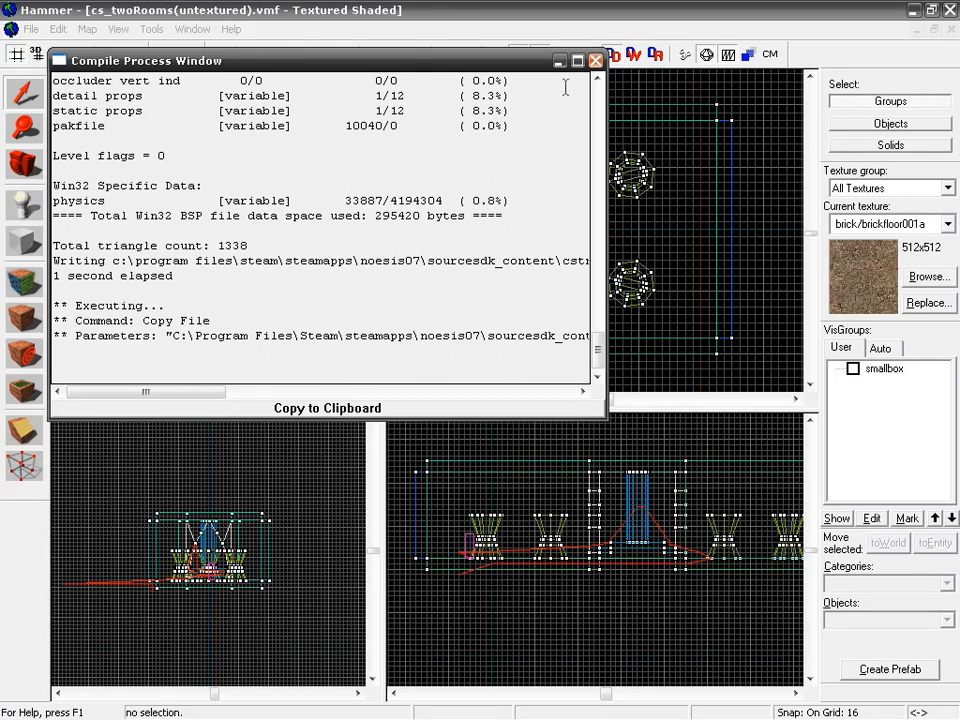
click(595, 60)
Compile the map again with BSP on Normal and both VIS and RAD set to No.
click(680, 56)
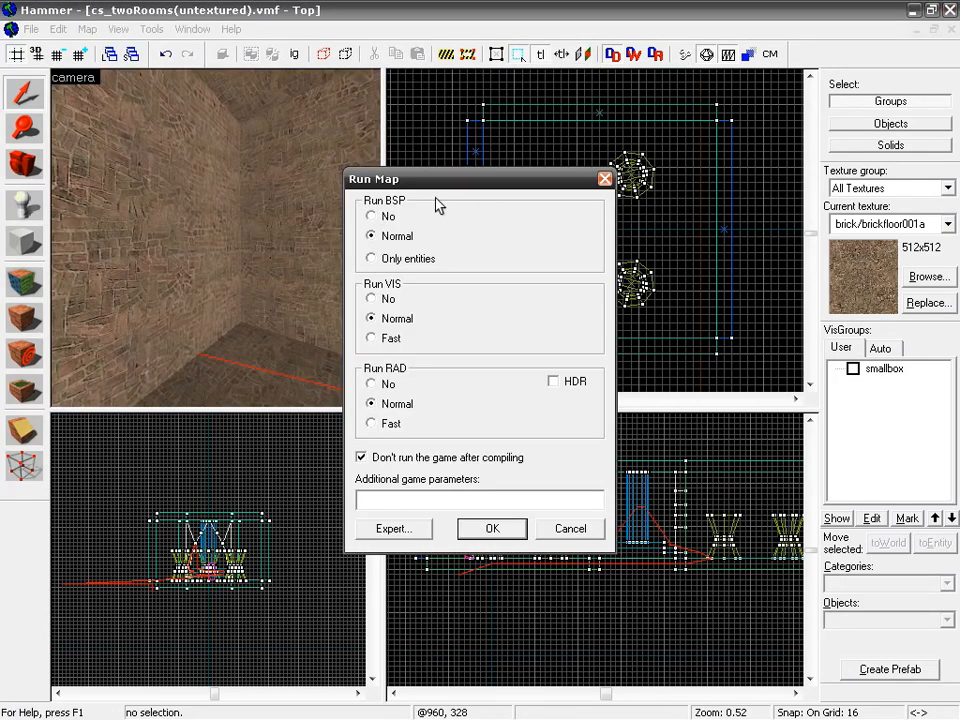
click(372, 299)
click(374, 386)
click(493, 527)
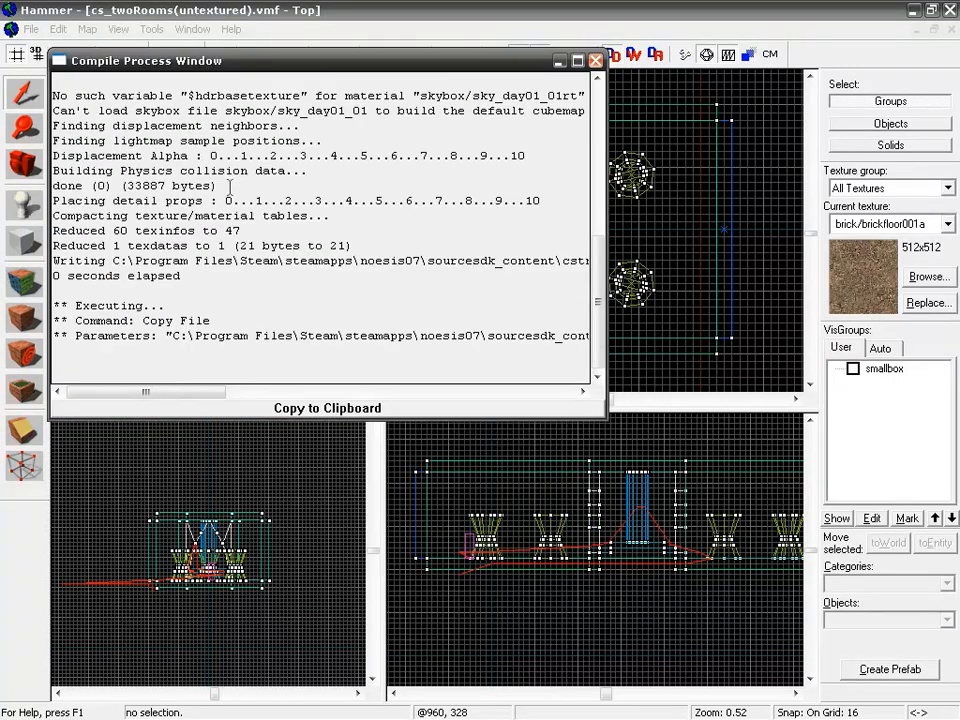
click(595, 61)
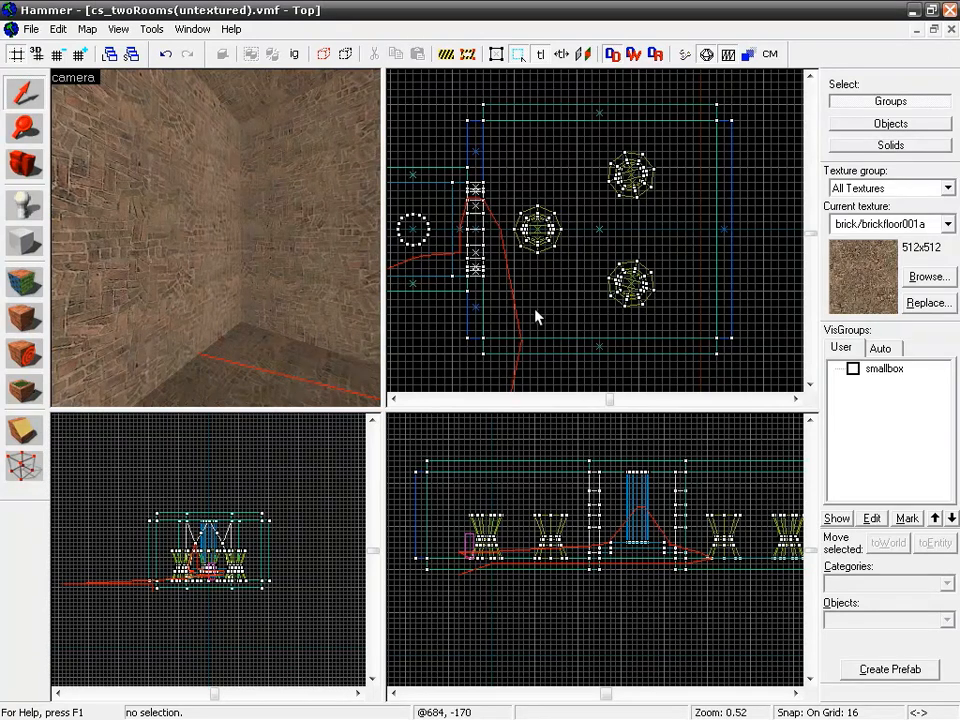
Unload the old pointfile and try to load a new one to check the map for remaining leaks.
click(87, 29)
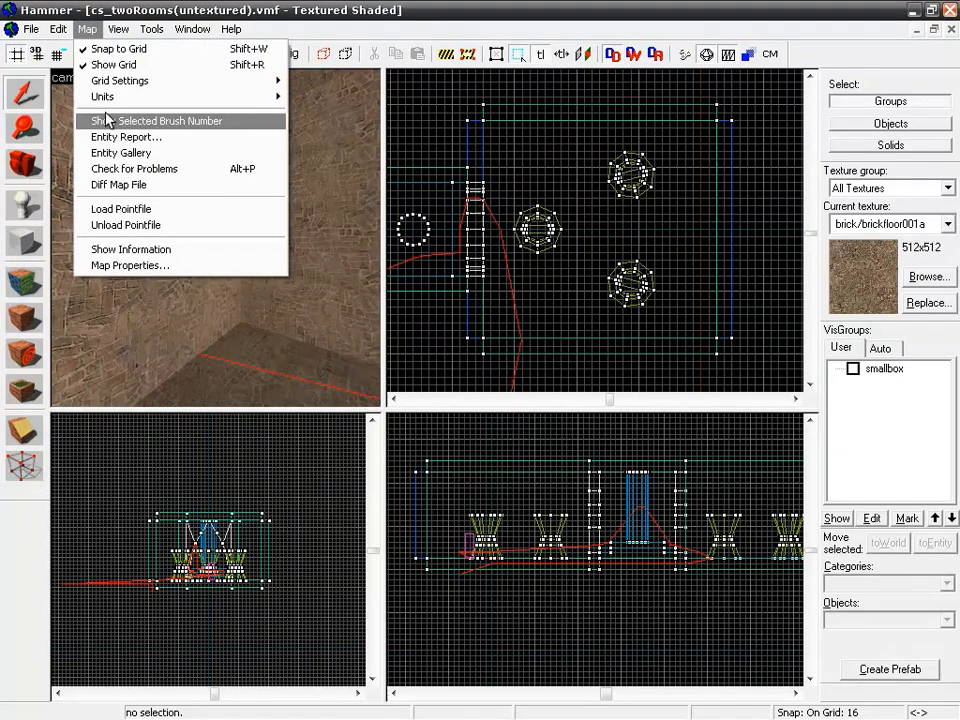
click(127, 226)
click(87, 29)
click(140, 207)
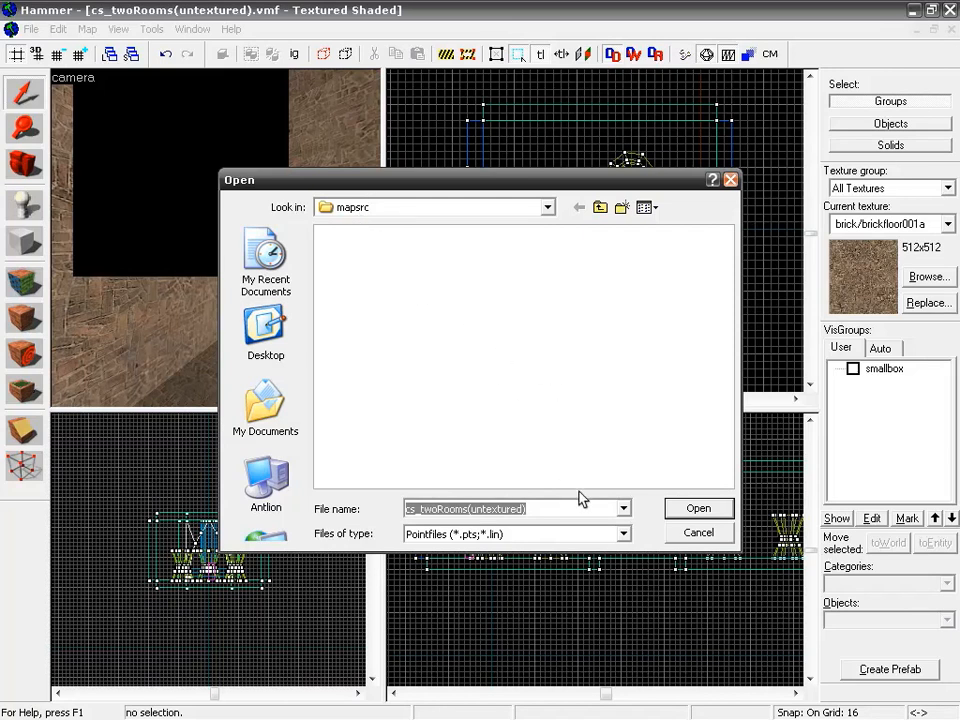
click(676, 535)
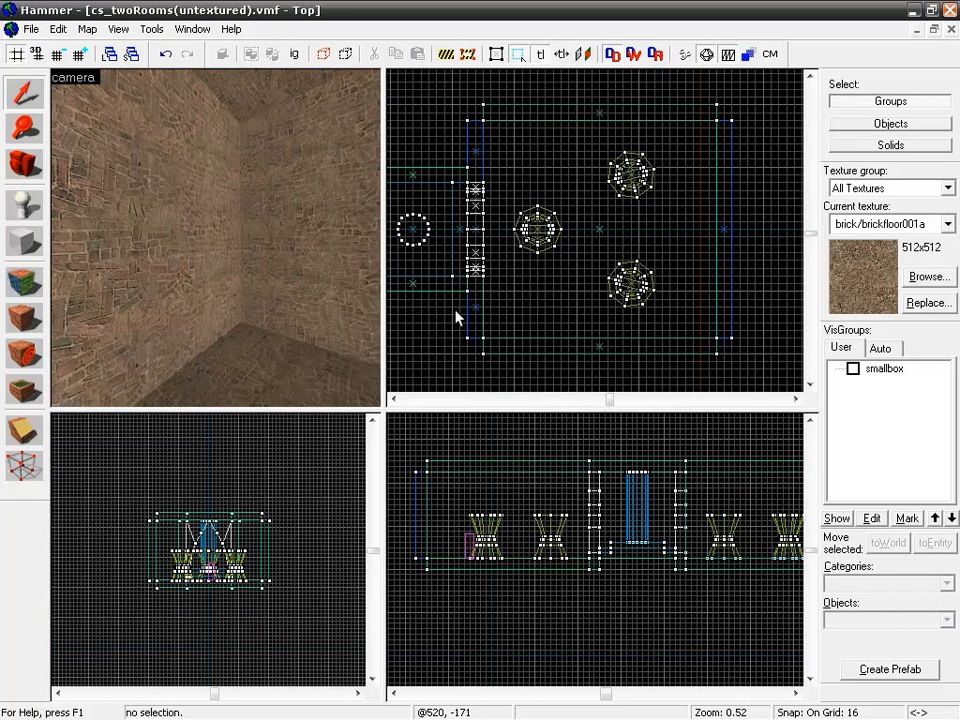